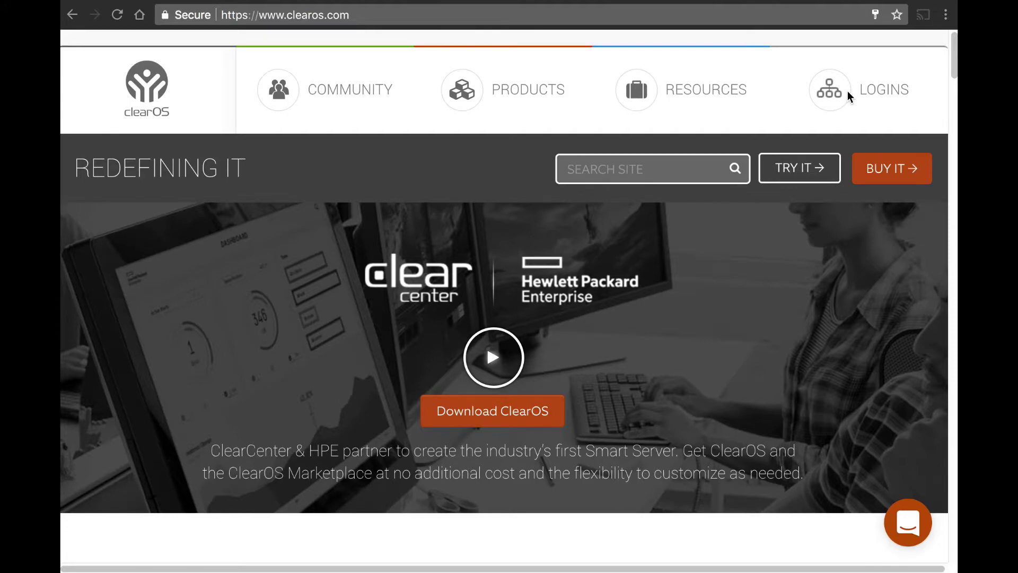
Log out of the ClearOS Portal from the LOGINS panel and go to the ClearCenter portal sign-up page
{"action": "left_click", "coordinate": [832, 98]}
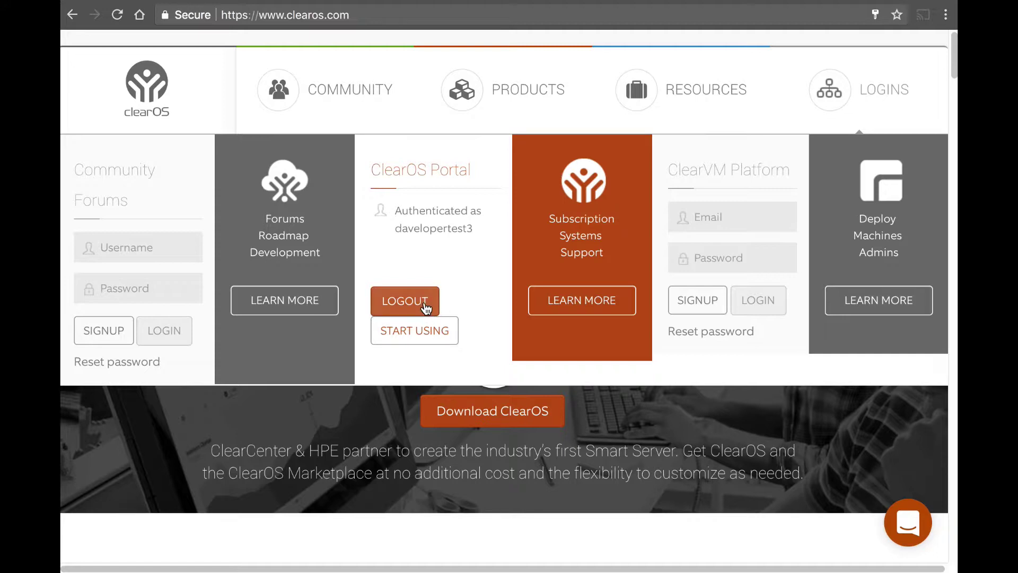
{"action": "left_click", "coordinate": [425, 307]}
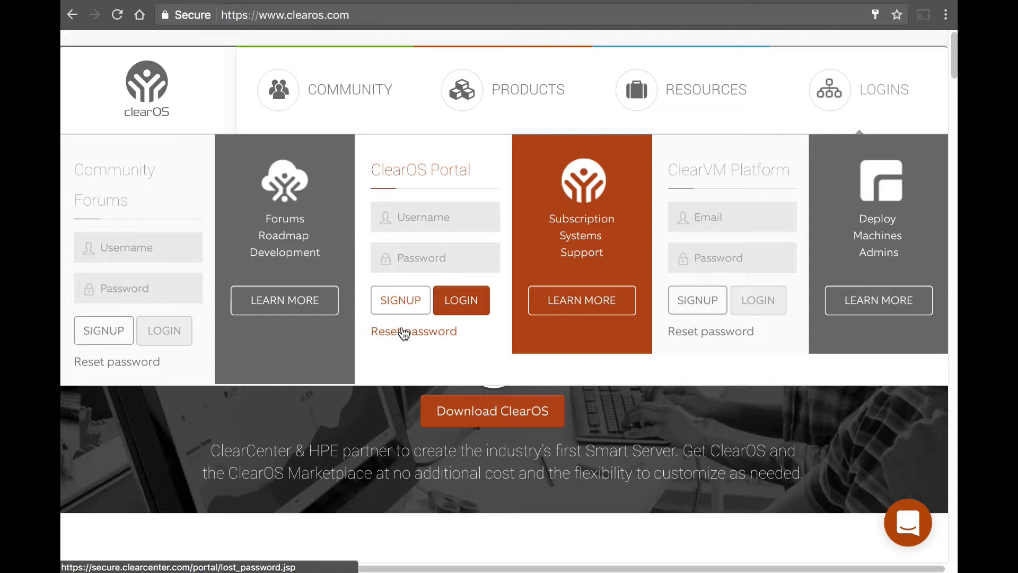
{"action": "left_click", "coordinate": [404, 308]}
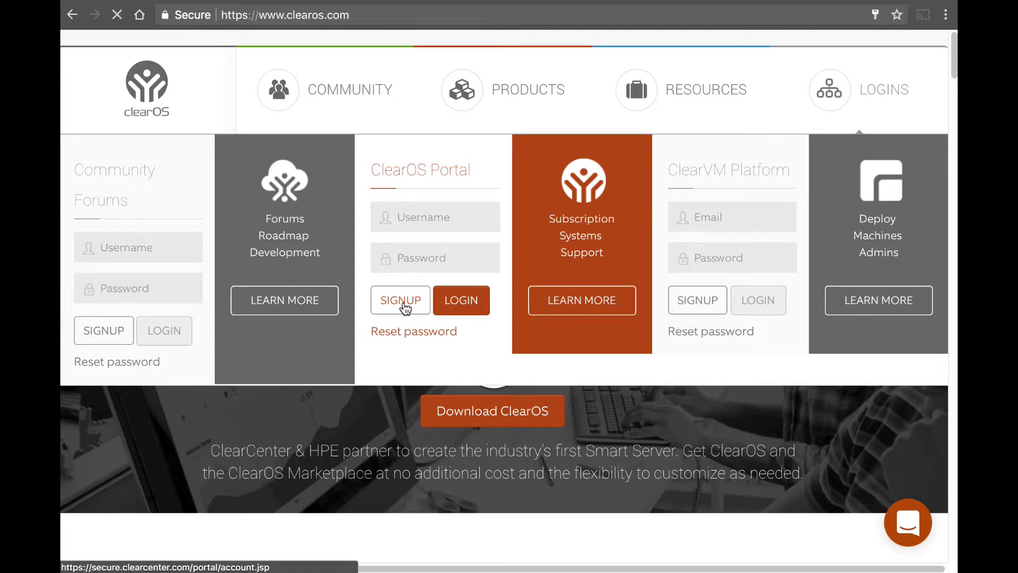
{"action": "key", "text": "alt+Left"}
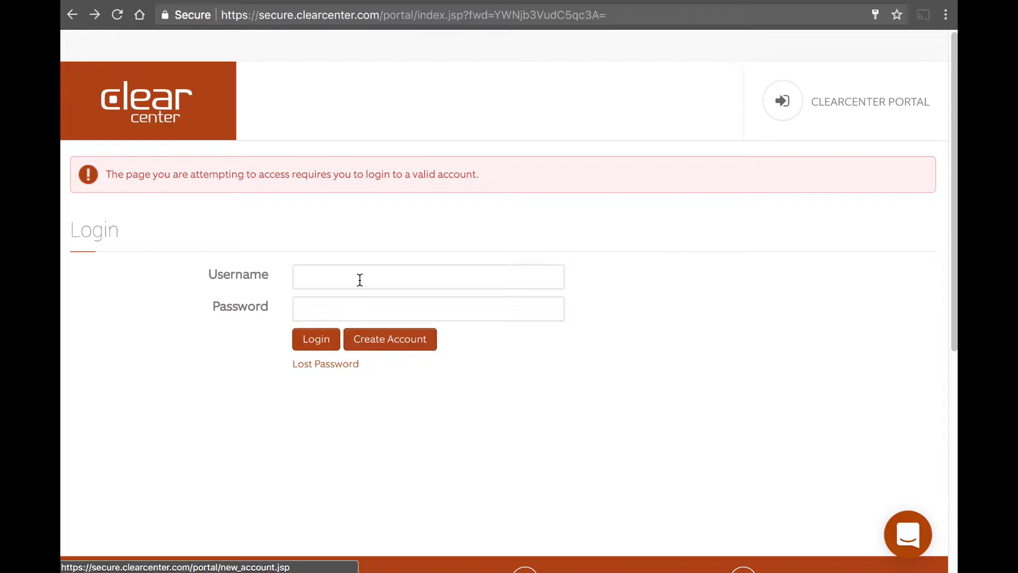
Open the Create Account form and enter a username, a password and its confirmation
{"action": "left_click", "coordinate": [401, 342]}
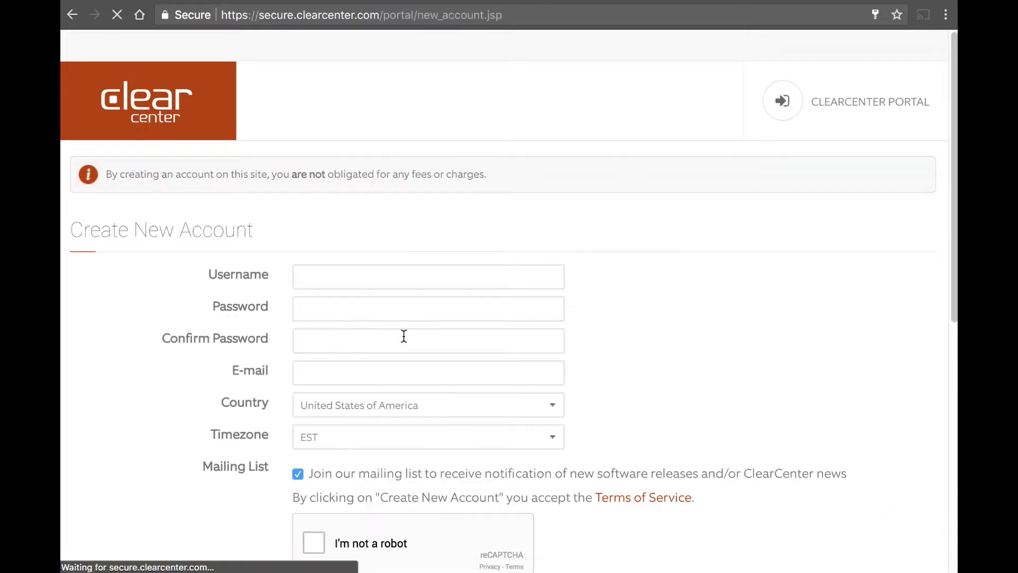
{"action": "left_click", "coordinate": [377, 276]}
{"action": "type", "text": "d"}
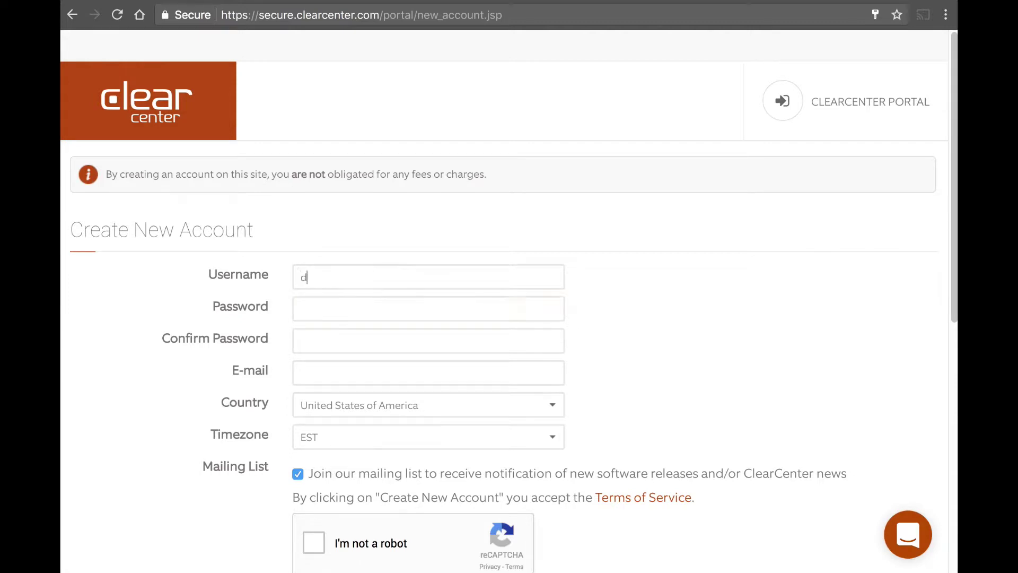
{"action": "type", "text": "loper123455"}
{"action": "left_click", "coordinate": [301, 309]}
{"action": "type", "text": "•••••••••••"}
{"action": "left_click", "coordinate": [300, 341]}
{"action": "type", "text": "••••••"}
{"action": "key", "text": "shift+Tab"}
{"action": "type", "text": "••••••••••"}
{"action": "key", "text": "Tab"}
{"action": "type", "text": "••••••••••"}
Enter the account's e-mail address and set the timezone to America/Denver
{"action": "key", "text": "Tab"}
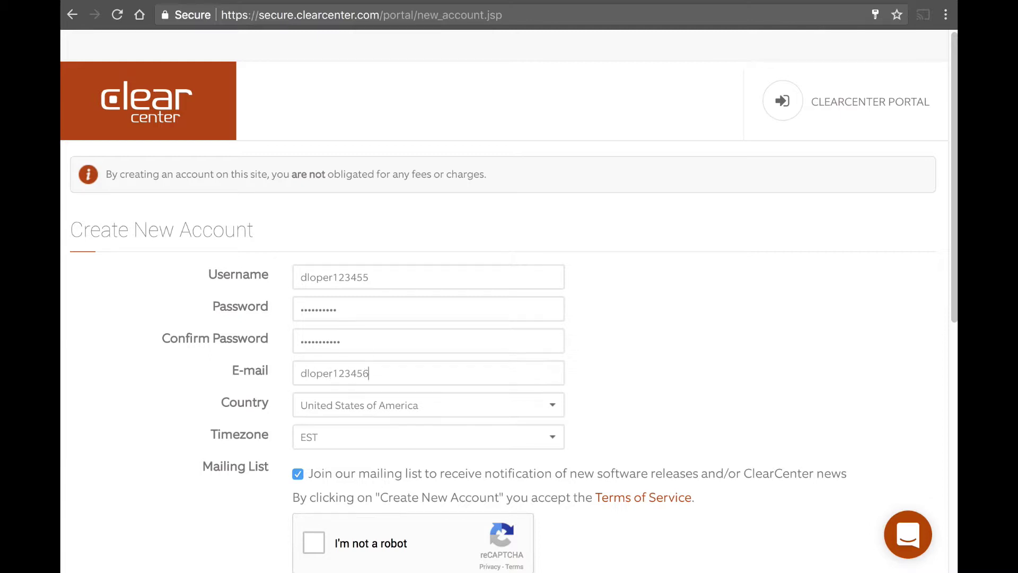
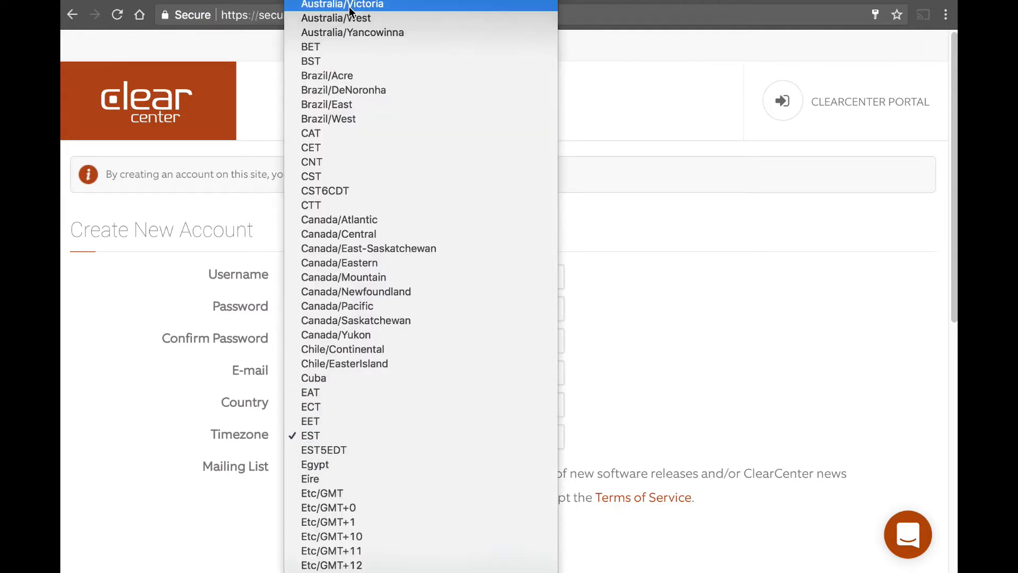
{"action": "scroll", "coordinate": [345, 392], "scroll_direction": "down", "scroll_amount": 20}
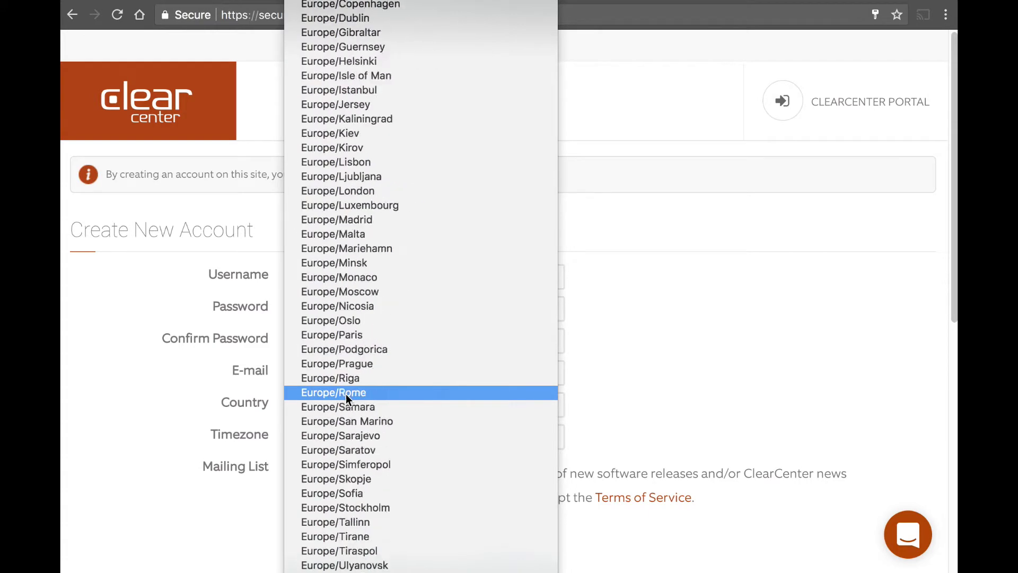
{"action": "scroll", "coordinate": [345, 393], "scroll_direction": "down", "scroll_amount": 3}
{"action": "scroll", "coordinate": [343, 394], "scroll_direction": "up", "scroll_amount": 20}
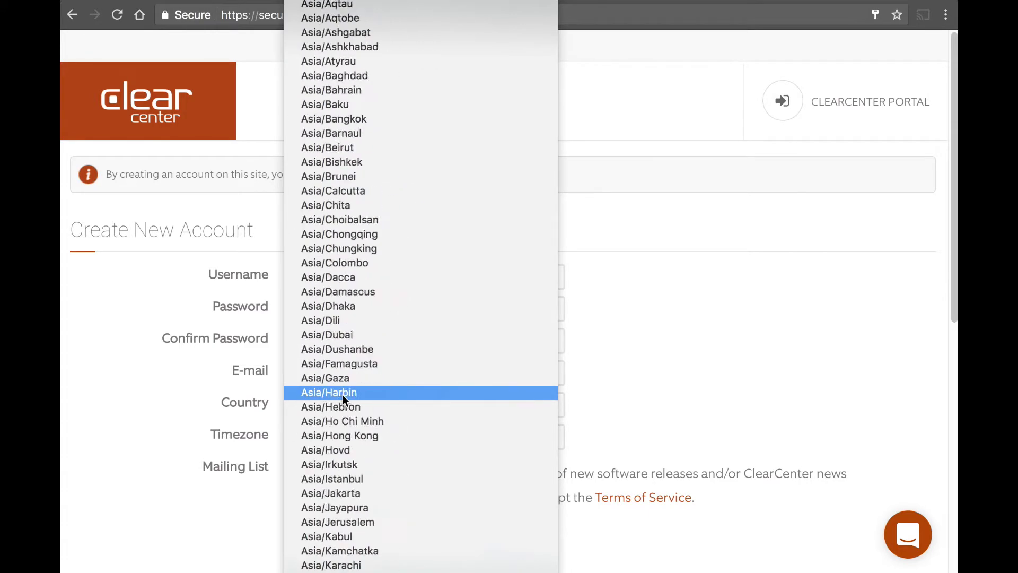
{"action": "scroll", "coordinate": [343, 394], "scroll_direction": "up", "scroll_amount": 20}
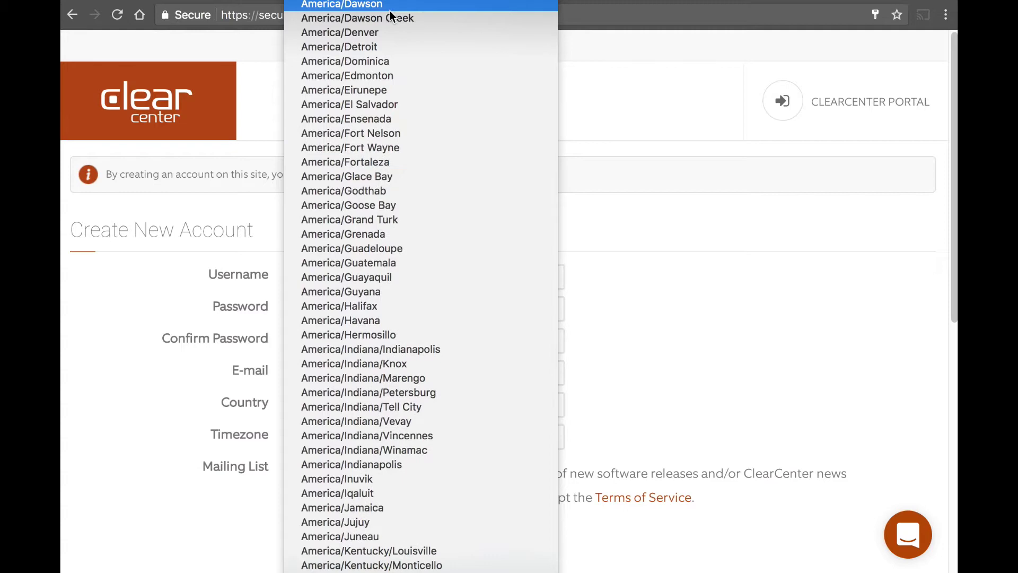
{"action": "left_click", "coordinate": [383, 33]}
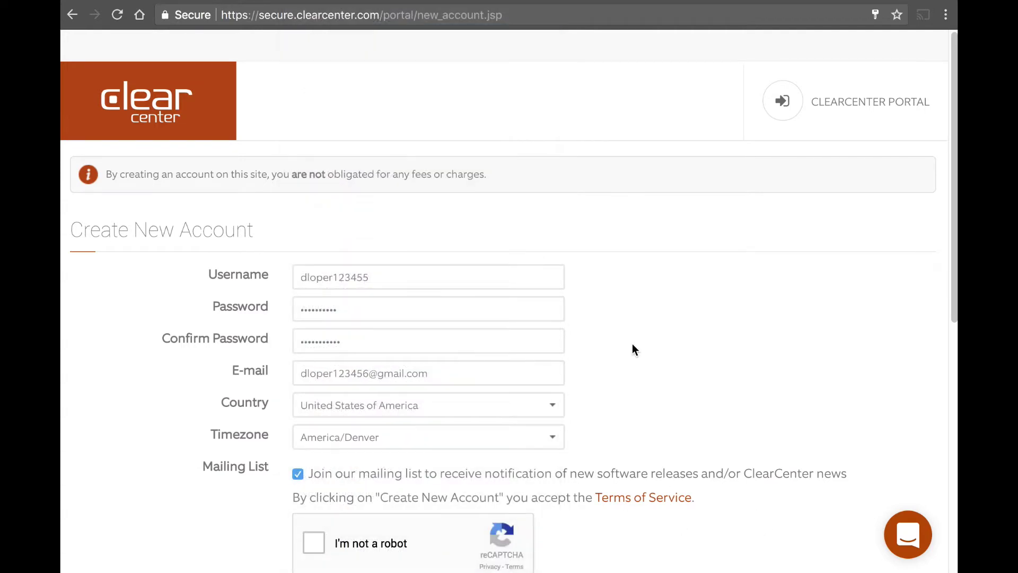
Tick 'I'm not a robot', select the four storefront images, and verify
{"action": "scroll", "coordinate": [536, 318], "scroll_direction": "down", "scroll_amount": 6}
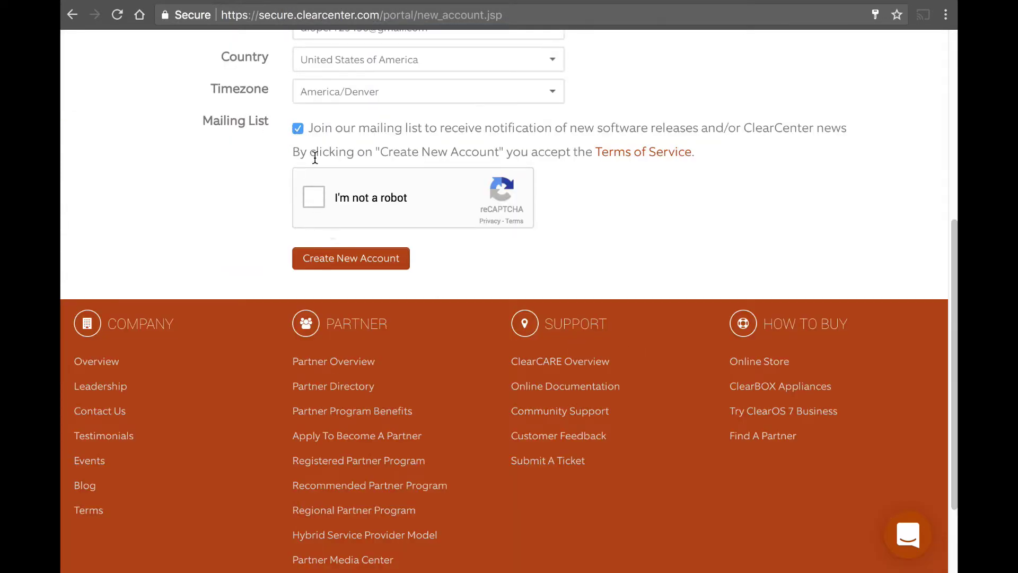
{"action": "left_click", "coordinate": [316, 195]}
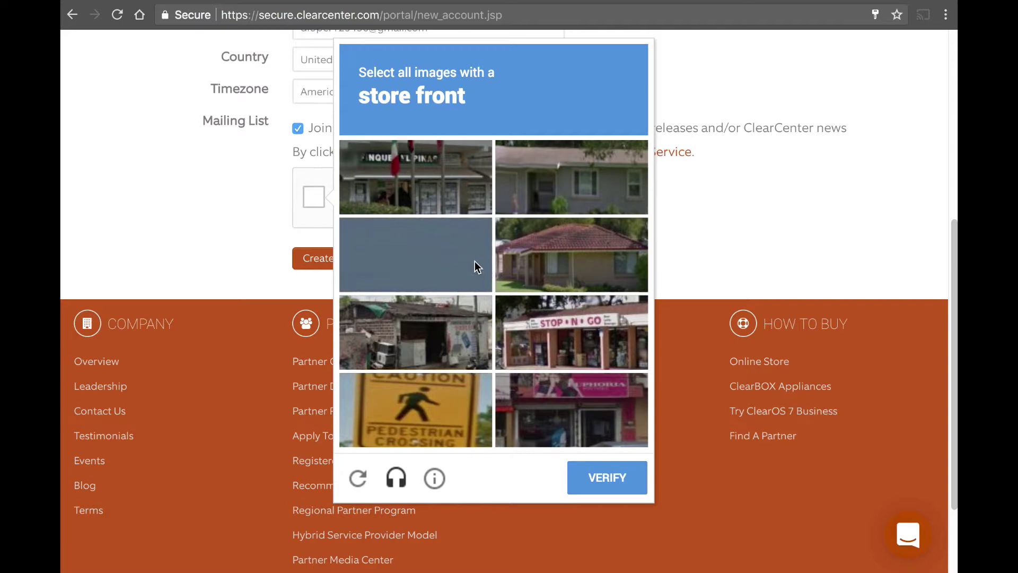
{"action": "left_click", "coordinate": [440, 183]}
{"action": "left_click", "coordinate": [571, 342]}
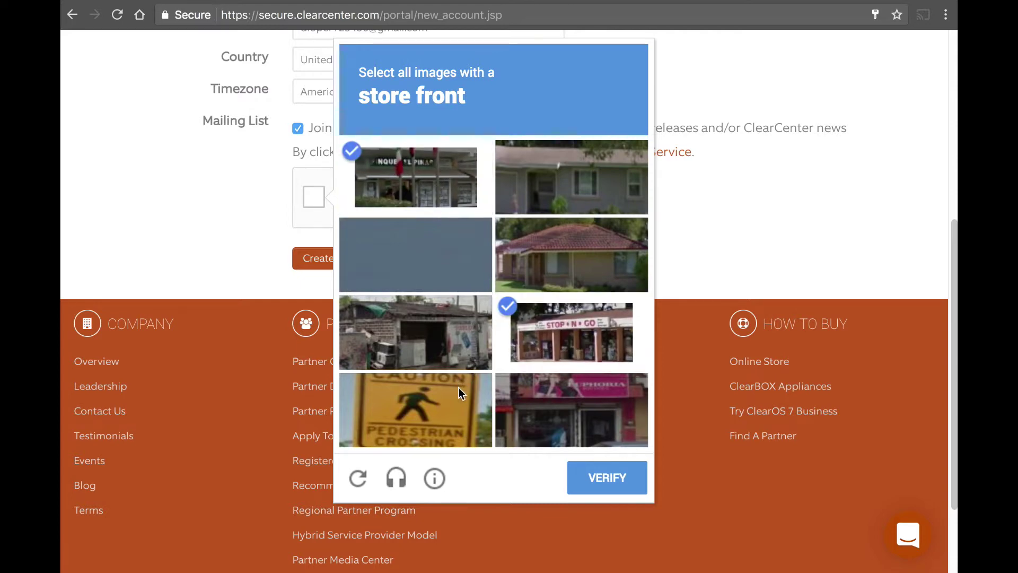
{"action": "left_click", "coordinate": [571, 430]}
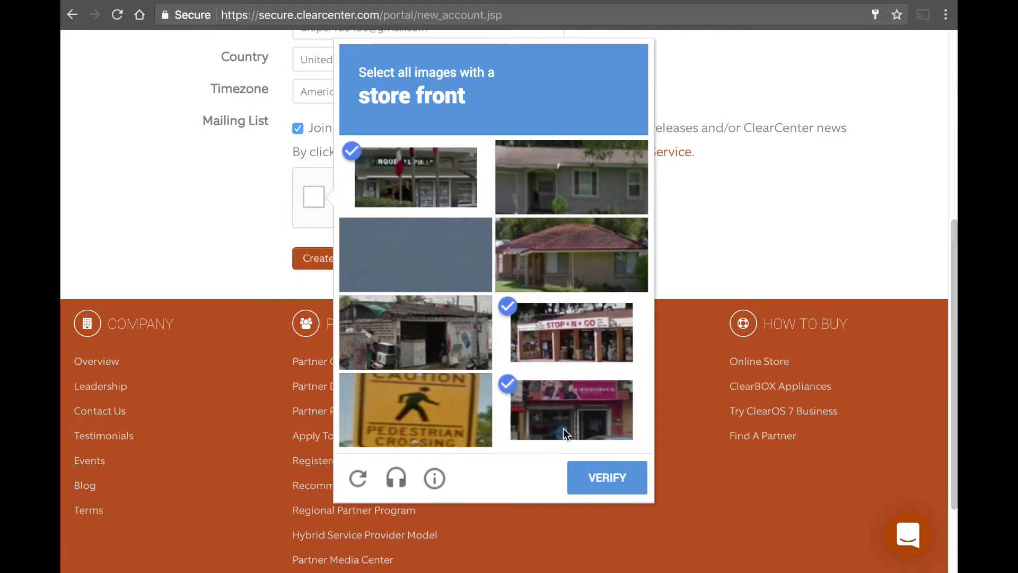
{"action": "left_click", "coordinate": [470, 363]}
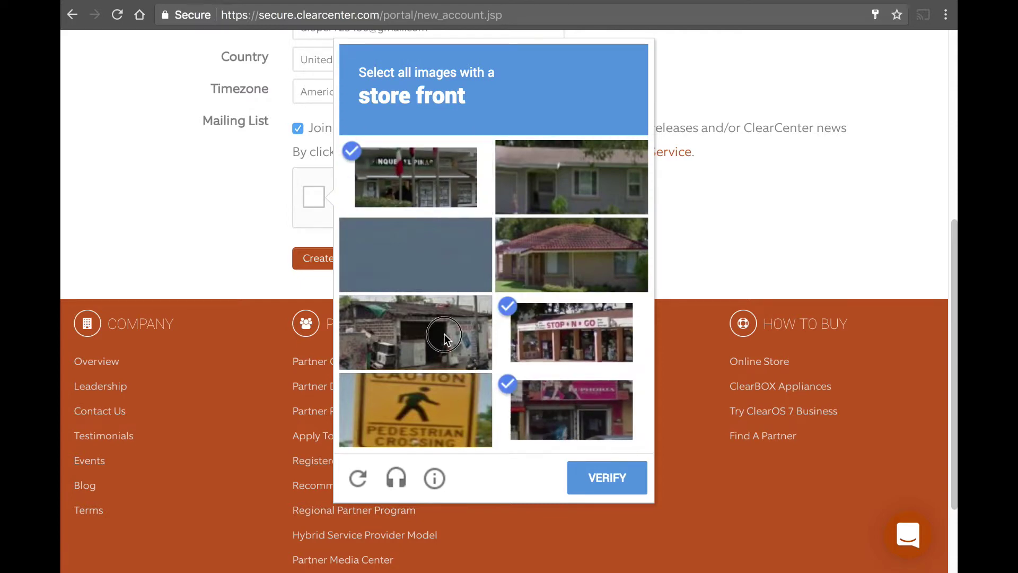
{"action": "left_click", "coordinate": [617, 489]}
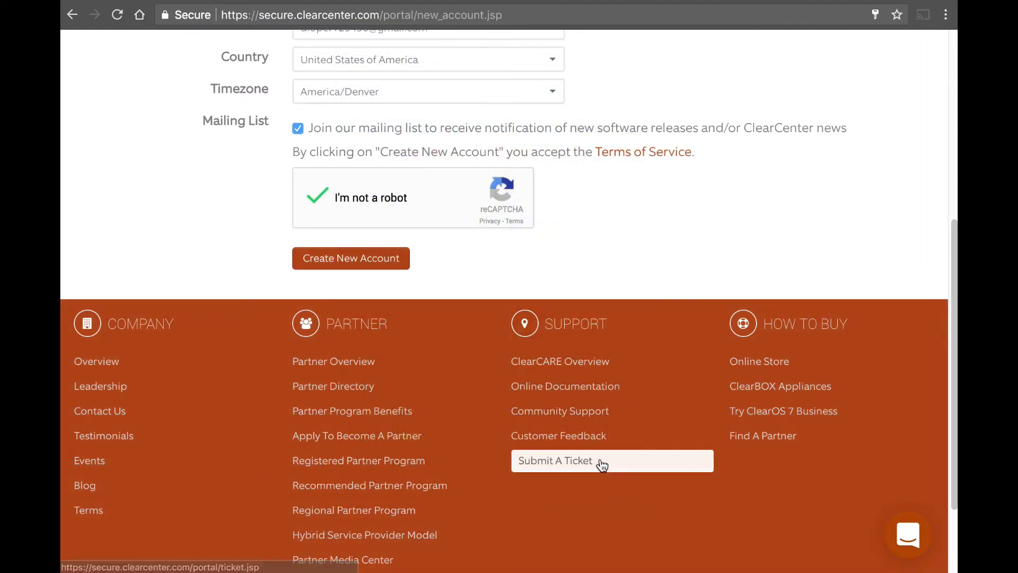
Submit the form, then retype the password and confirmation after the mismatch error
{"action": "left_click", "coordinate": [371, 261]}
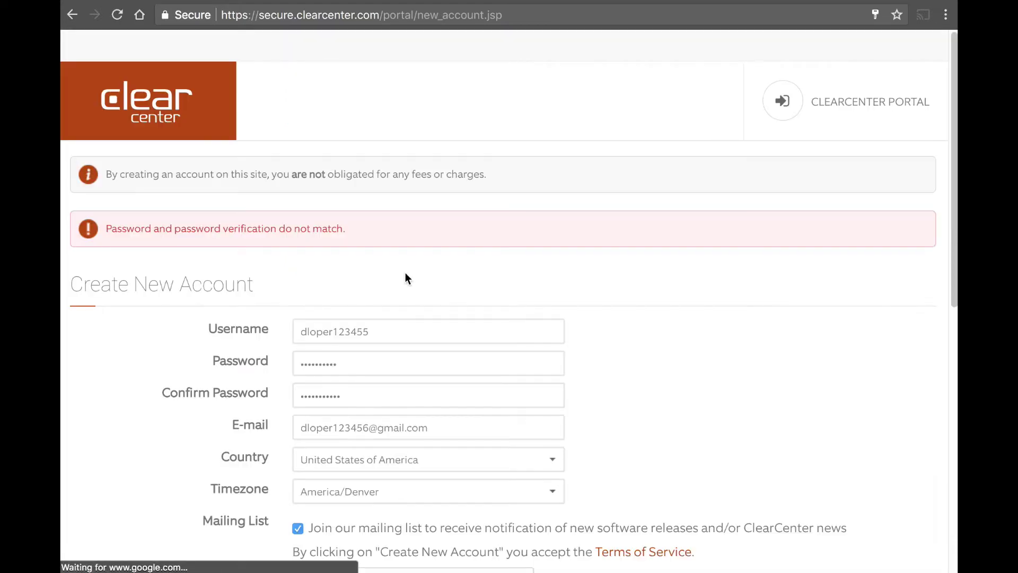
{"action": "double_click", "coordinate": [384, 367]}
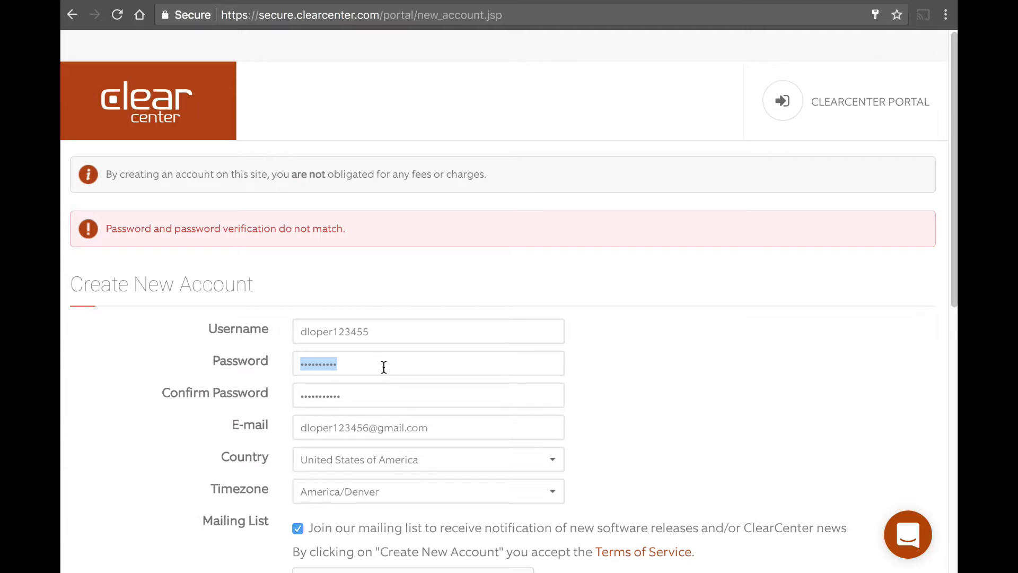
{"action": "key", "text": "BackSpace"}
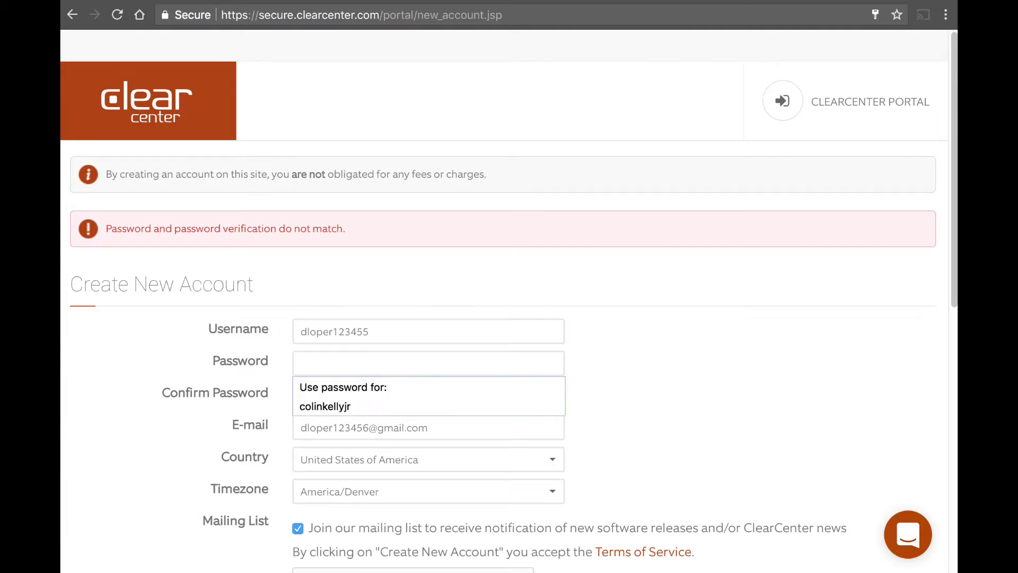
{"action": "type", "text": "•••••"}
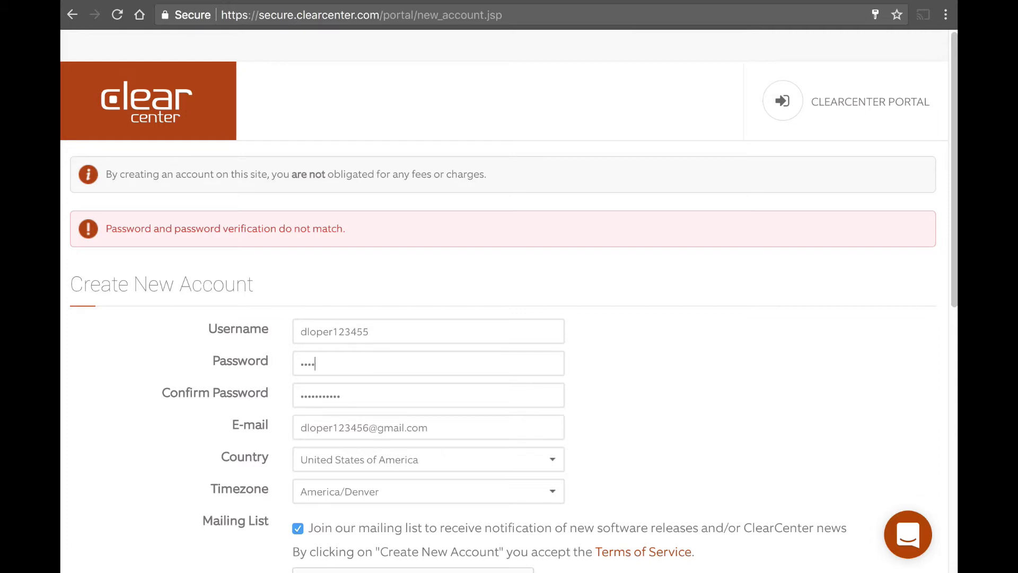
{"action": "type", "text": "•••••"}
{"action": "key", "text": "Tab"}
{"action": "type", "text": "••••••••••"}
{"action": "key", "text": "shift+Tab"}
{"action": "type", "text": "••••••••••"}
{"action": "key", "text": "Tab"}
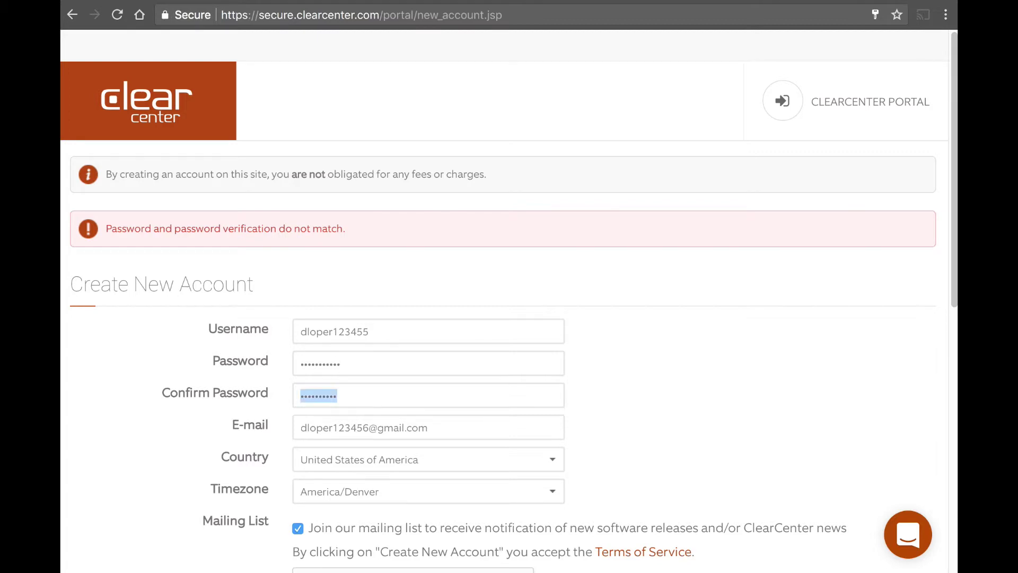
{"action": "type", "text": "••••••••••"}
Solve the reCAPTCHA by selecting the three jet ski images, then create the account
{"action": "scroll", "coordinate": [455, 318], "scroll_direction": "down", "scroll_amount": 5}
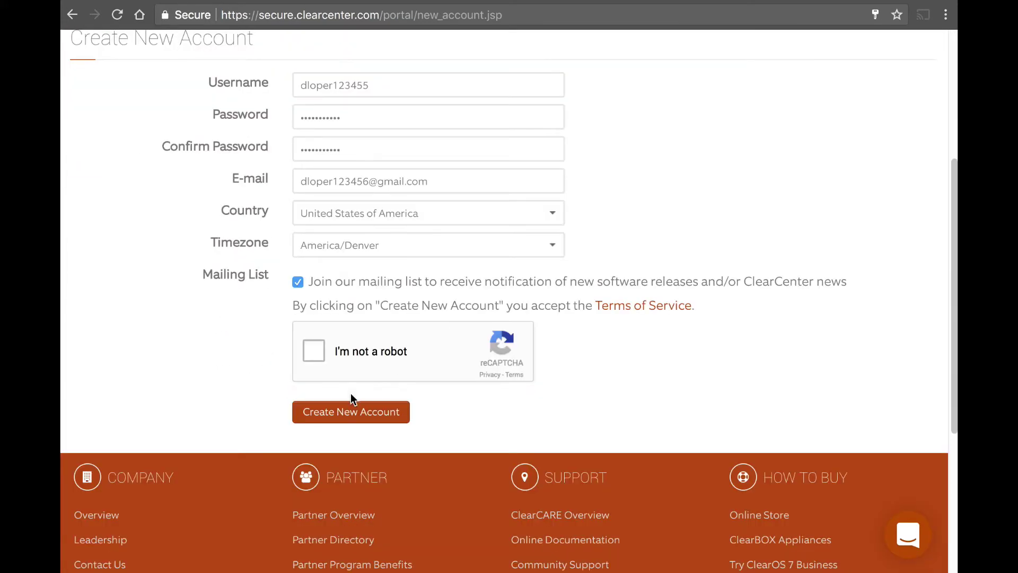
{"action": "left_click", "coordinate": [312, 354]}
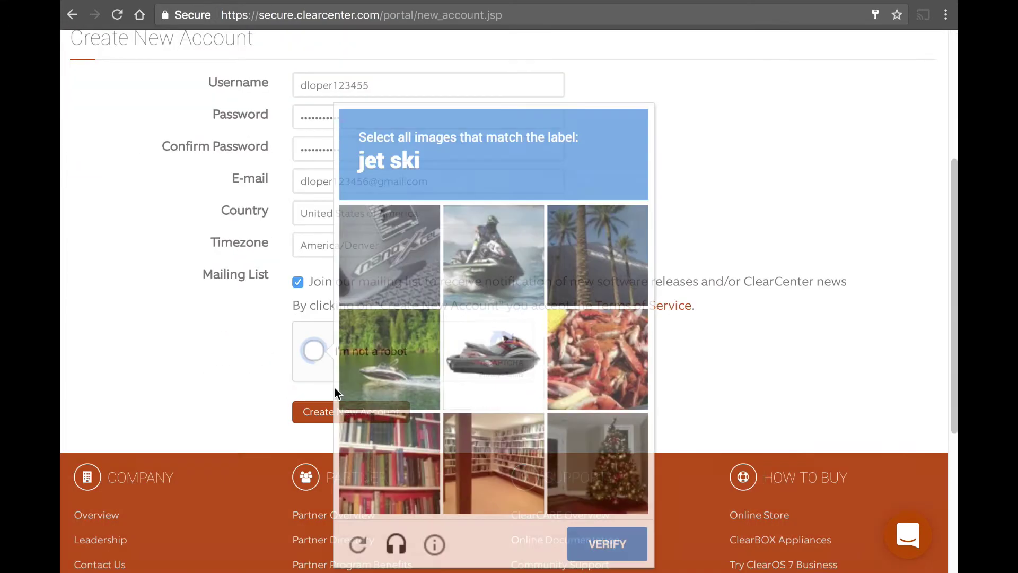
{"action": "left_click", "coordinate": [480, 259]}
{"action": "left_click", "coordinate": [493, 355]}
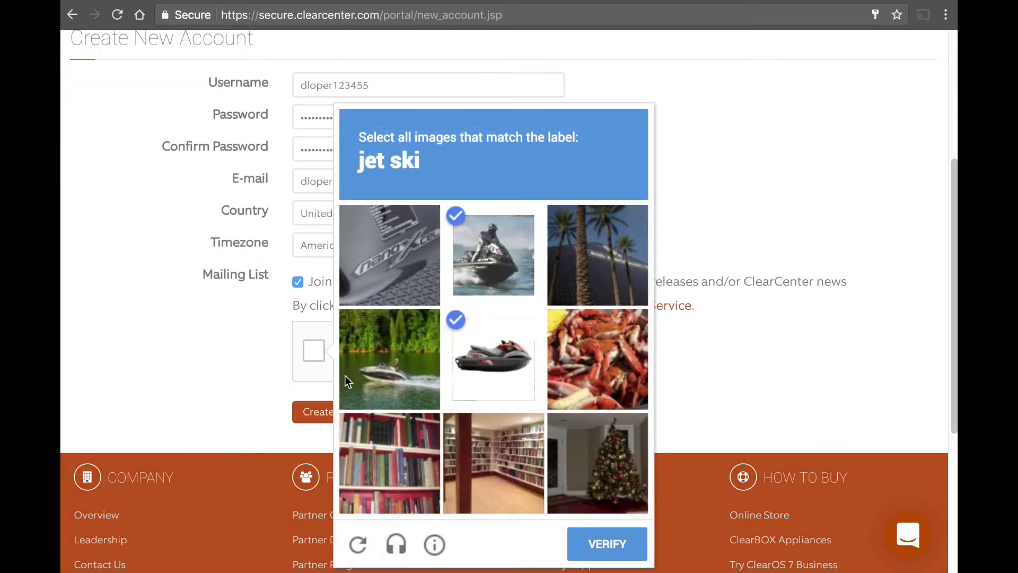
{"action": "left_click", "coordinate": [390, 360]}
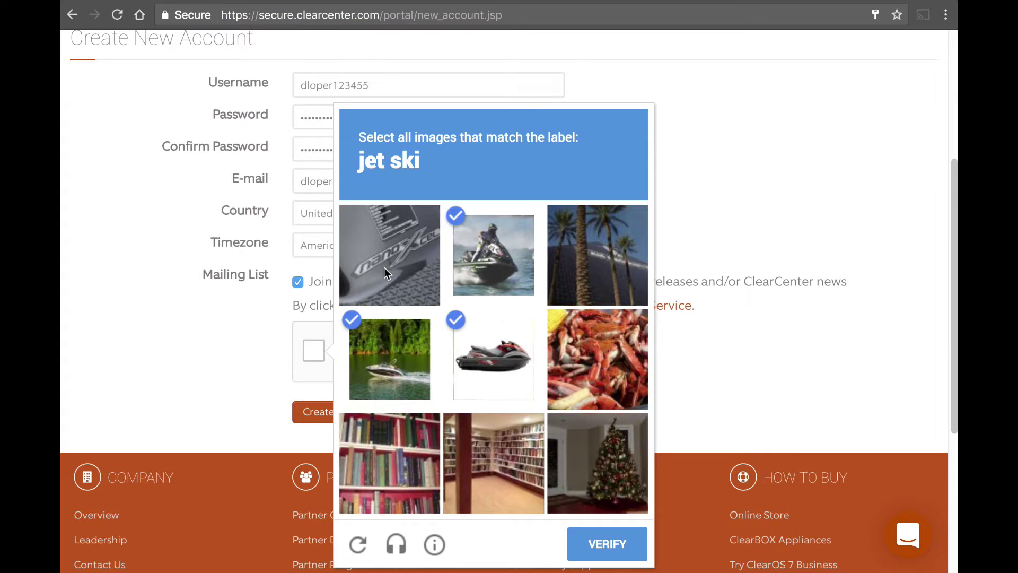
{"action": "left_click", "coordinate": [598, 550]}
{"action": "left_click", "coordinate": [358, 414]}
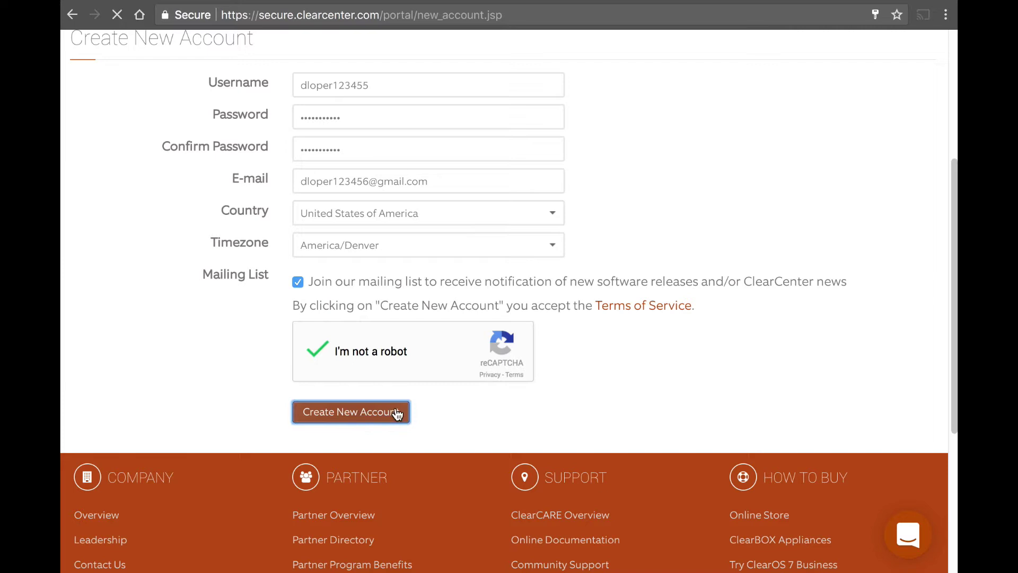